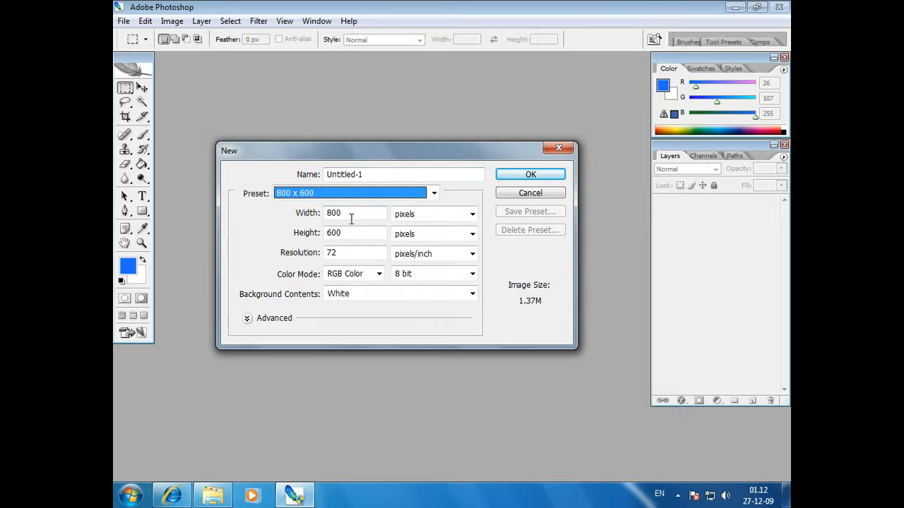
- Create a new 800 x 600 pixel RGB document at 72 pixels/inch with a white background
double_click(351, 252)
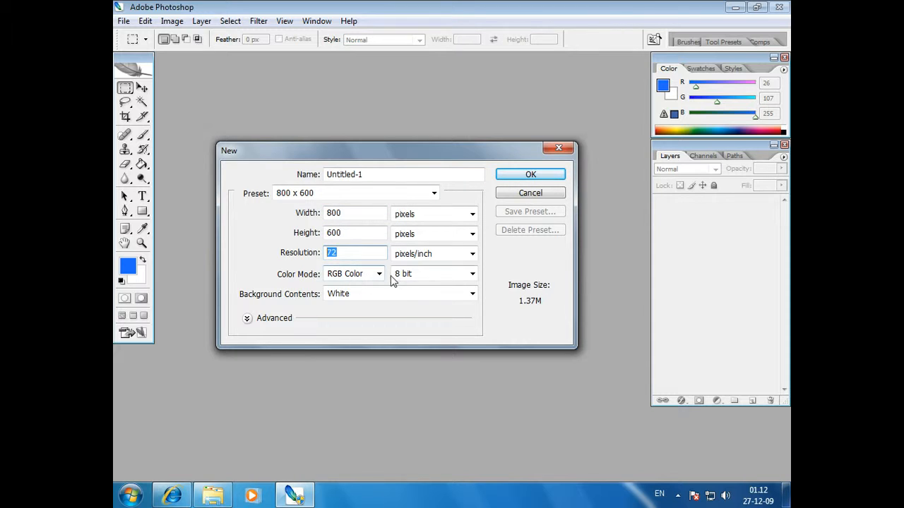
mouse_move(500, 151)
left_mouse_down()
mouse_move(514, 164)
mouse_move(502, 156)
left_mouse_up()
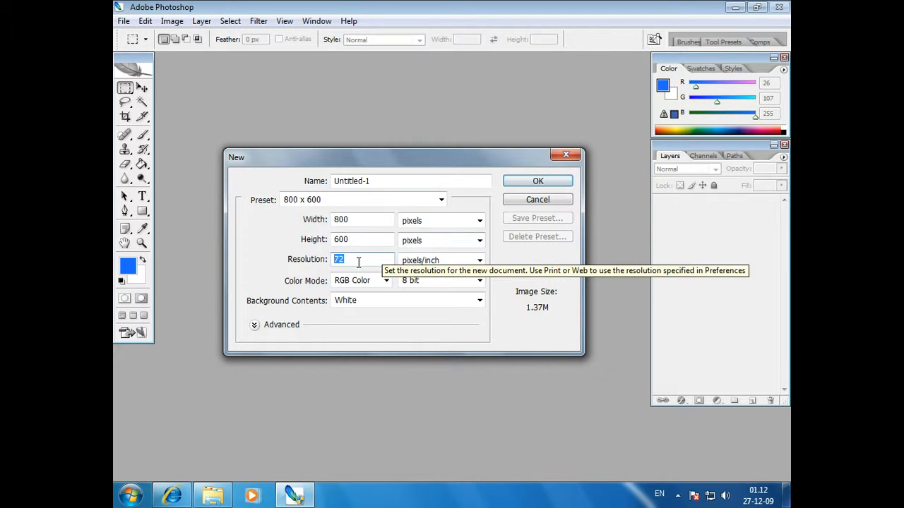
left_click(548, 184)
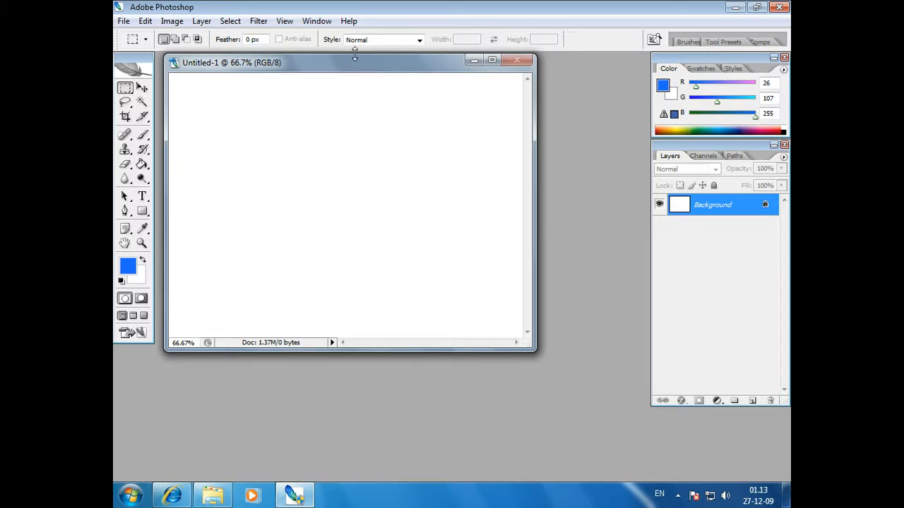
- Select a wide, flat rectangle across the middle of the canvas and add a new layer for it
left_click_drag(363, 75, 383, 102)
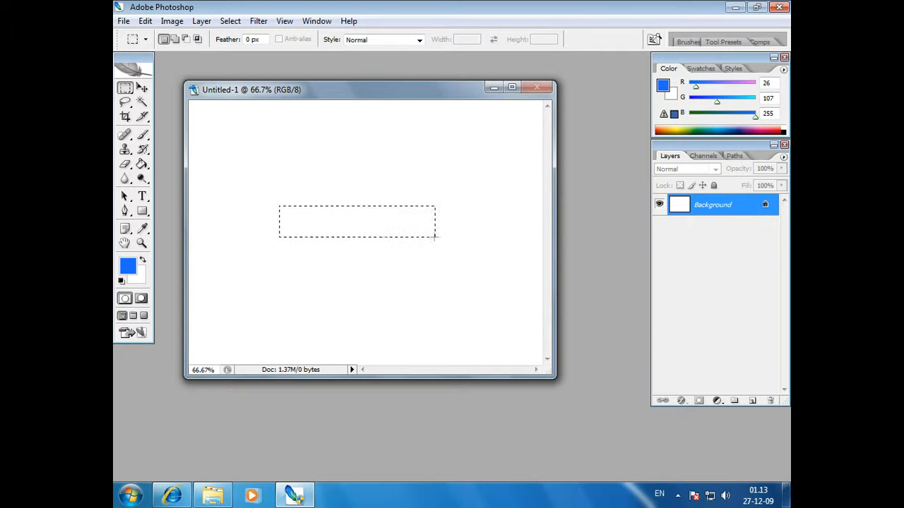
left_click_drag(435, 237, 467, 235)
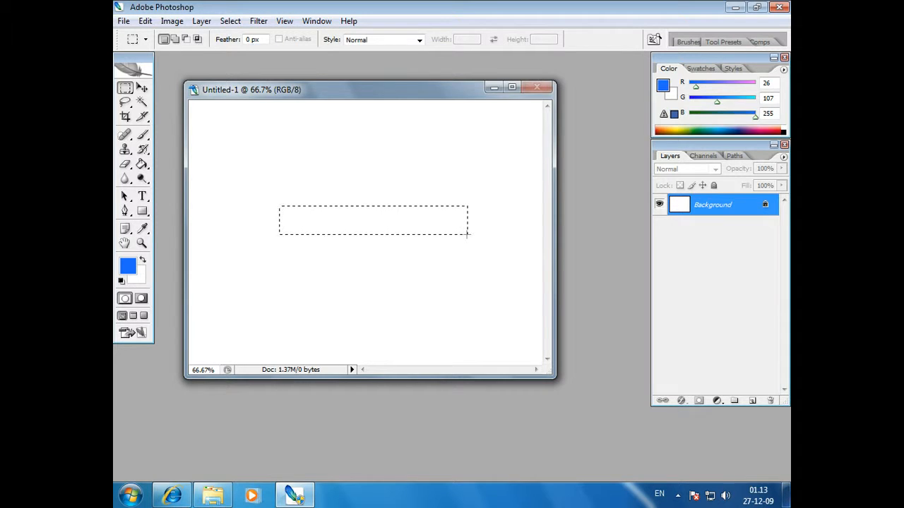
left_click(752, 400)
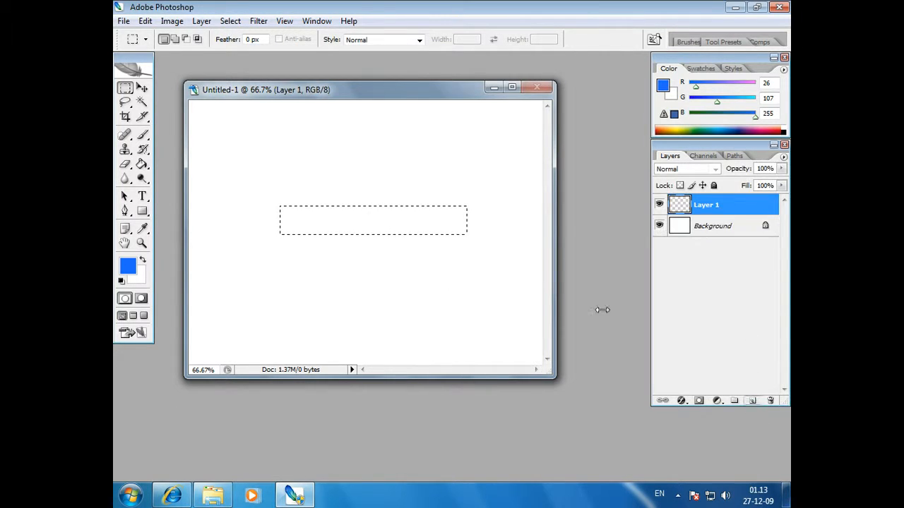
- Fill the rectangular selection on the new layer with blue 1969fc using the Paint Bucket, and deselect it
left_click(141, 164)
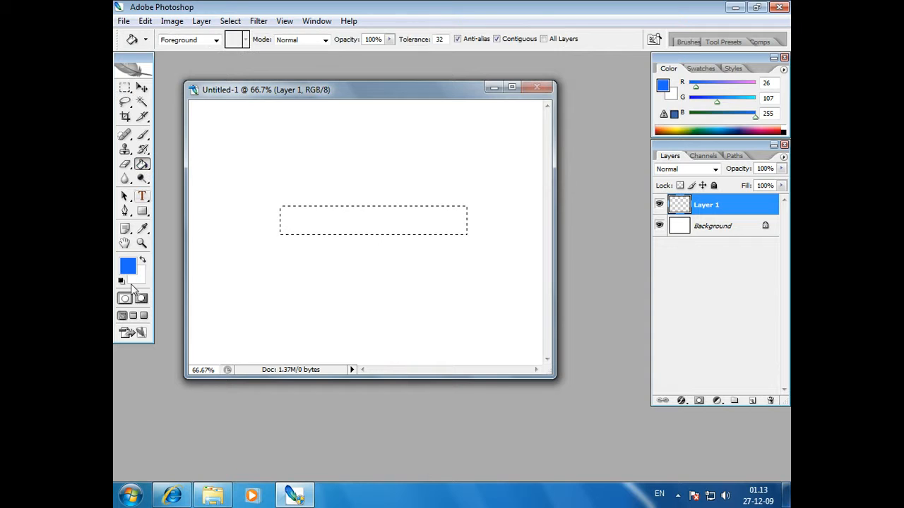
left_click(128, 266)
left_click(658, 184)
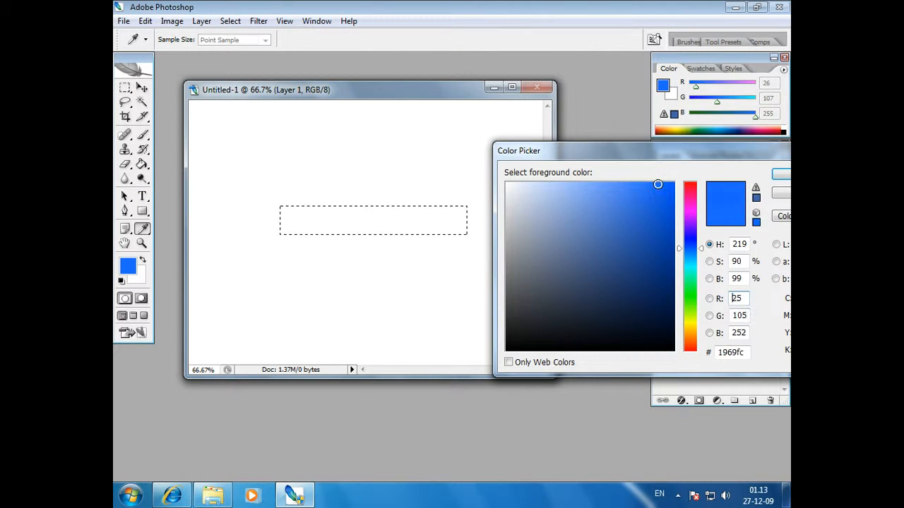
left_click(774, 175)
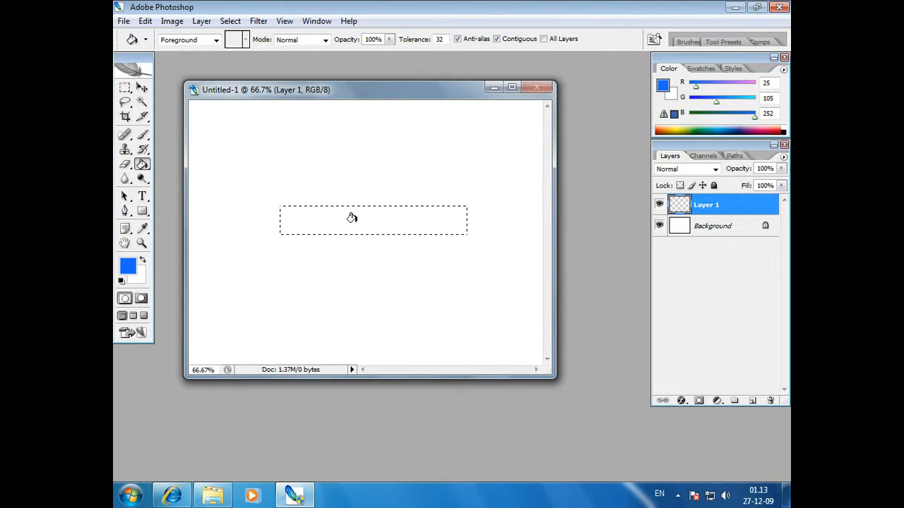
left_click(125, 88)
left_click(142, 87)
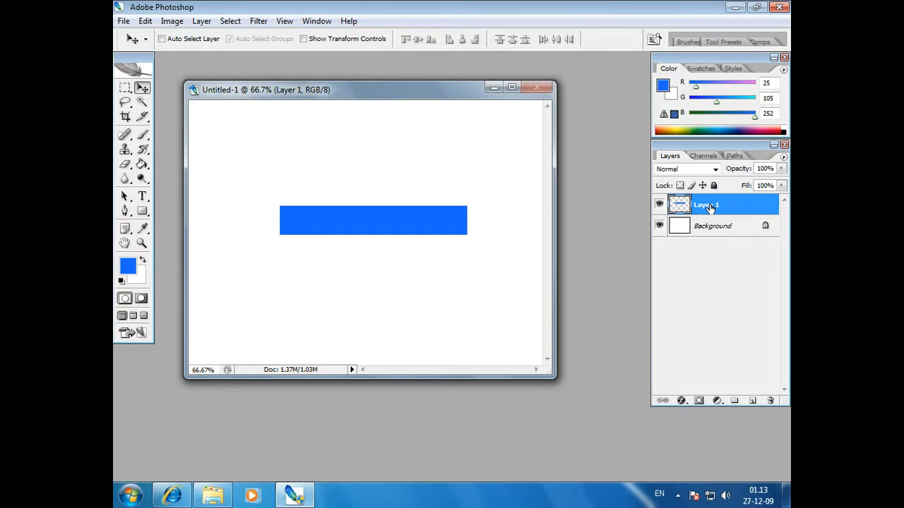
- Add a linear black-to-white Gradient Overlay to the blue bar's layer with the Soft Light blend mode
left_click(682, 402)
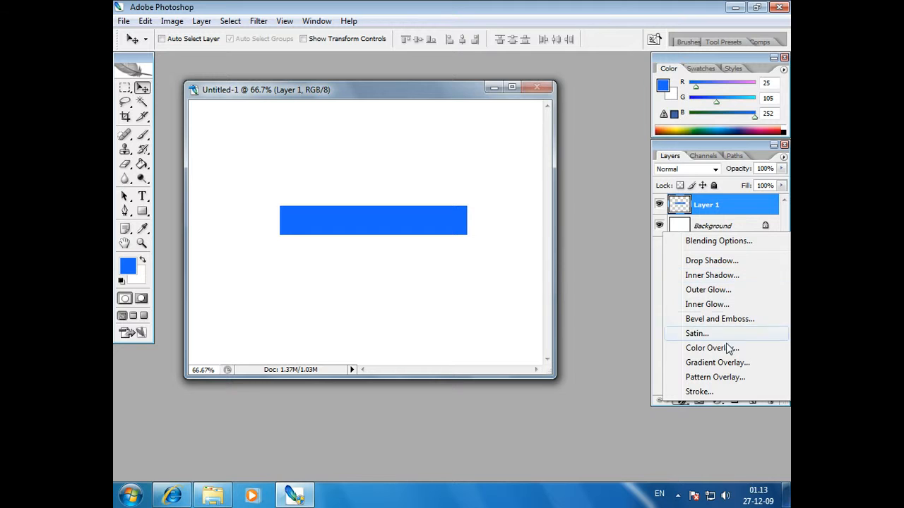
left_click(718, 363)
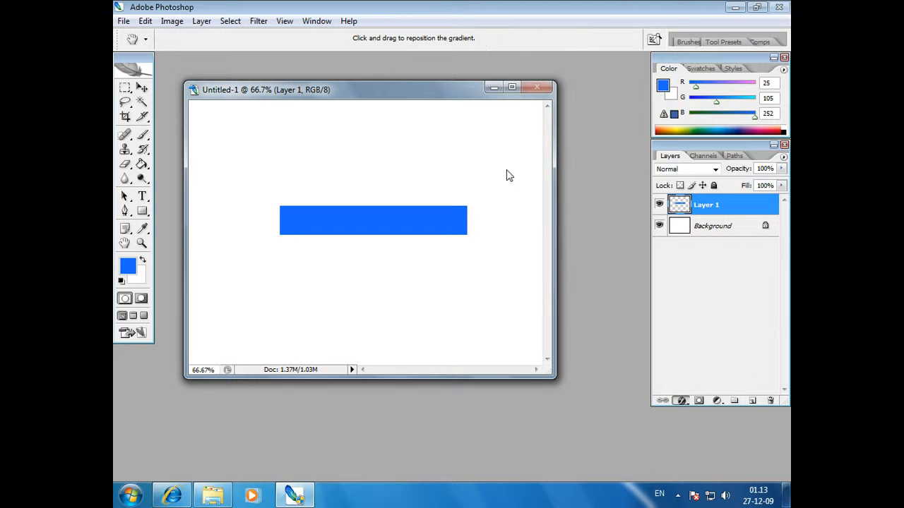
left_click_drag(430, 68, 590, 129)
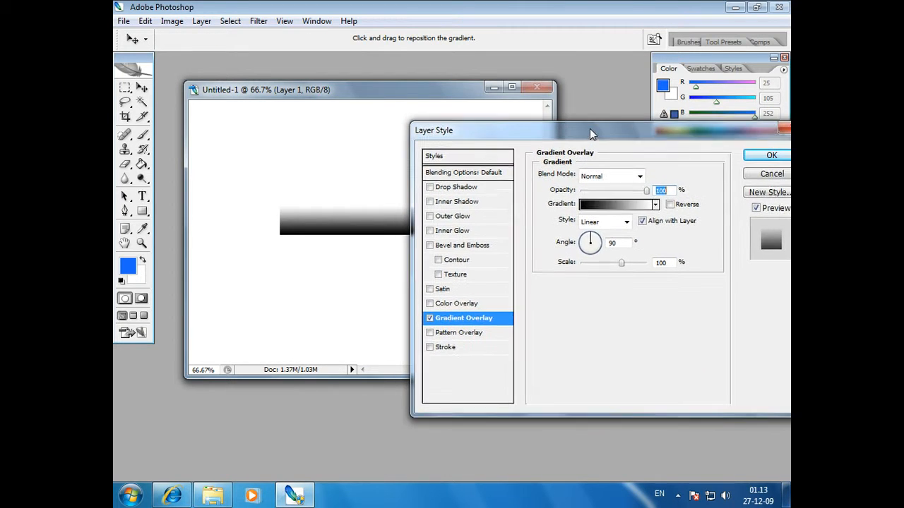
left_click(644, 174)
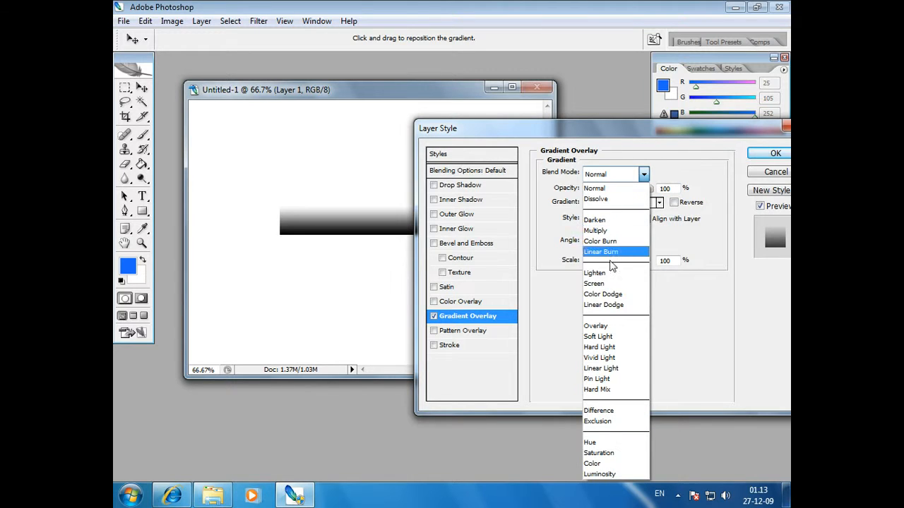
left_click(624, 336)
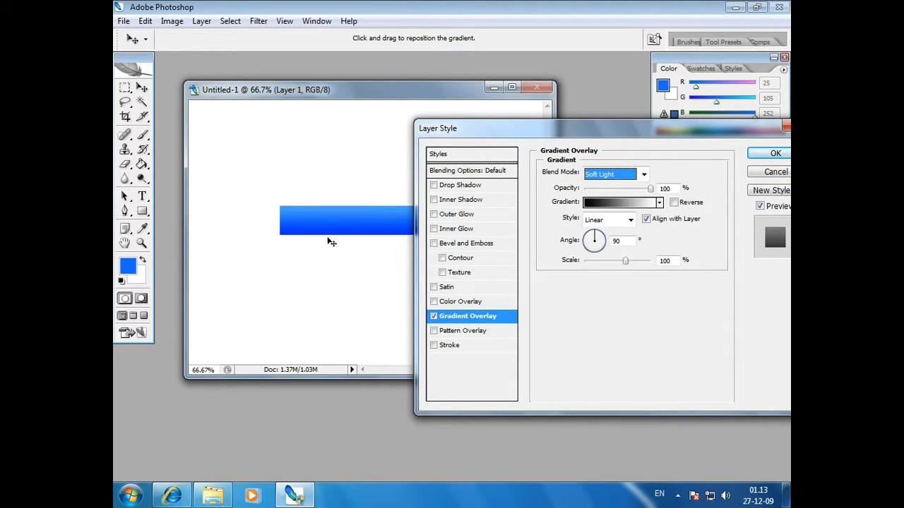
- Set the Gradient Overlay's opacity to 25% and apply the layer style
left_click(671, 189)
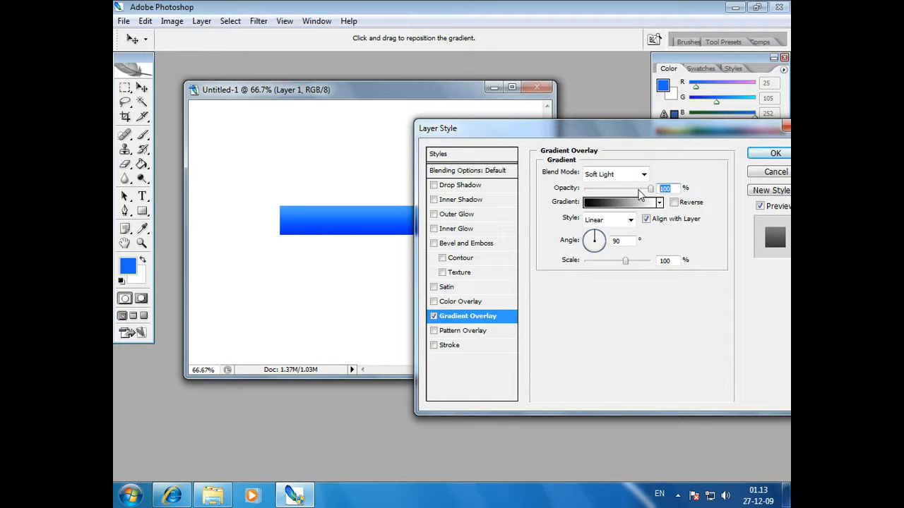
left_click_drag(653, 190, 610, 193)
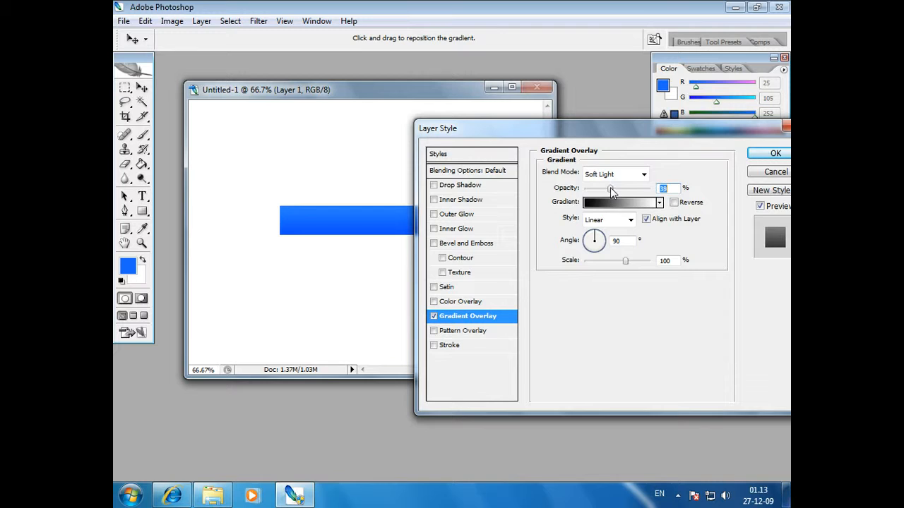
type("25")
left_click(773, 155)
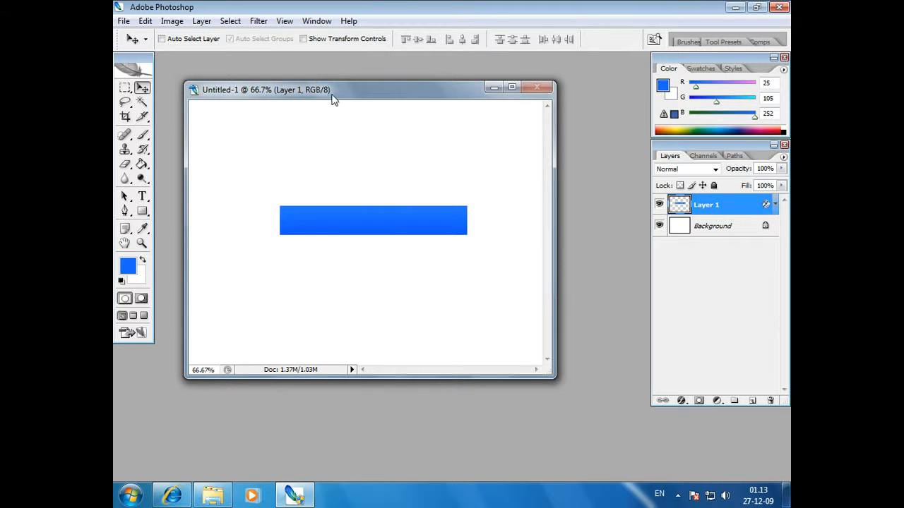
- Load the blue bar's outline as a selection and contract it by 1 pixel
left_click_drag(334, 99, 339, 101)
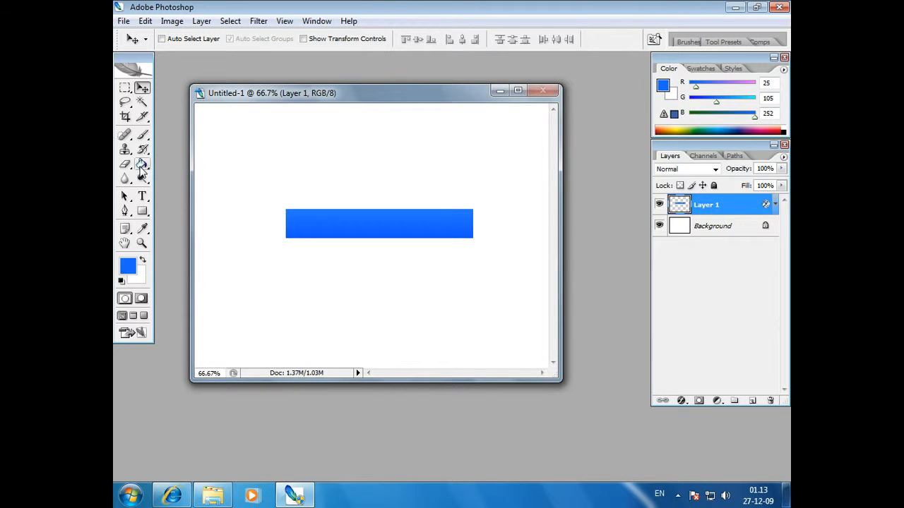
left_click(680, 206, "ctrl")
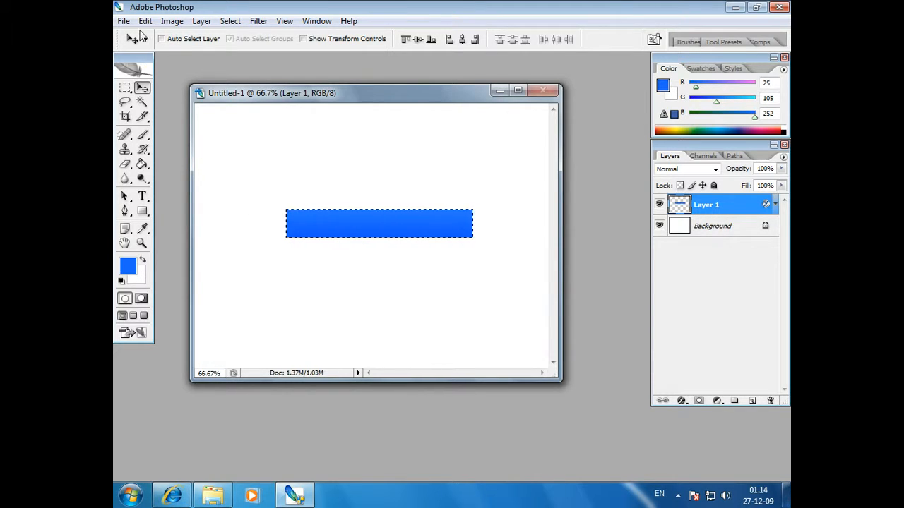
left_click(240, 24)
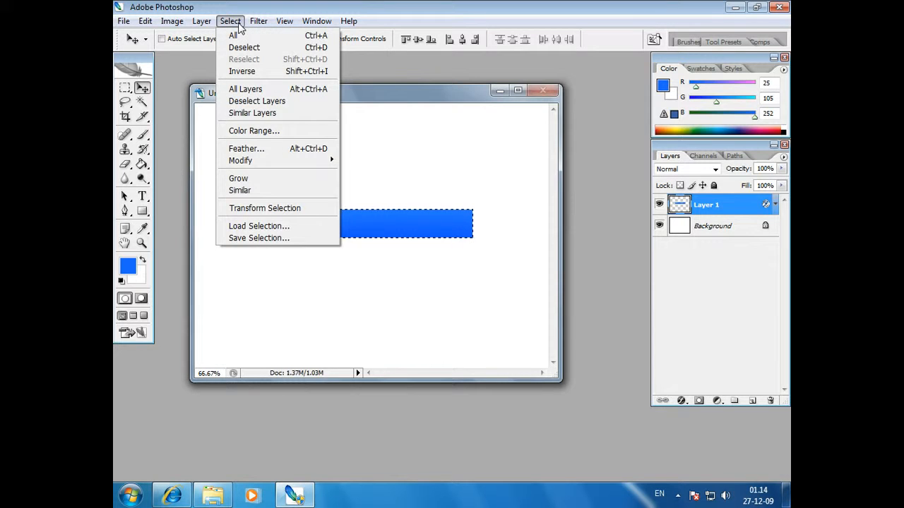
mouse_move(270, 161)
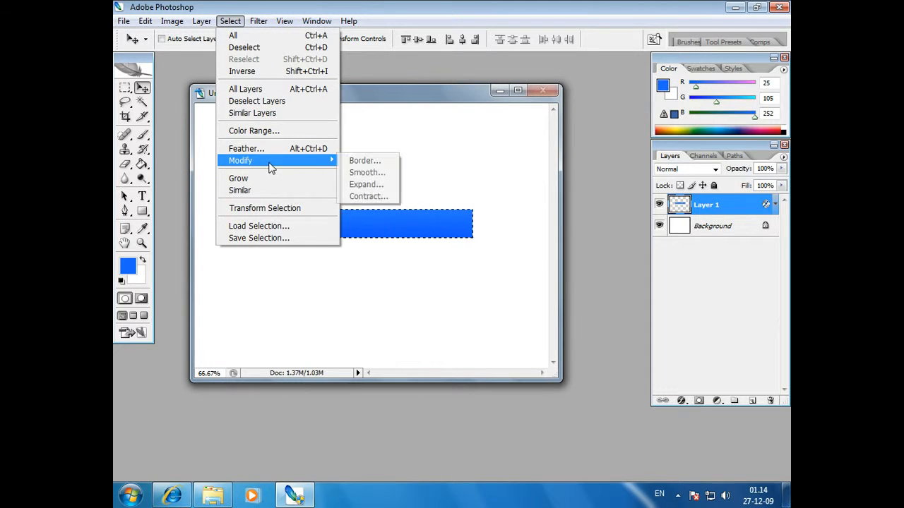
left_click(368, 196)
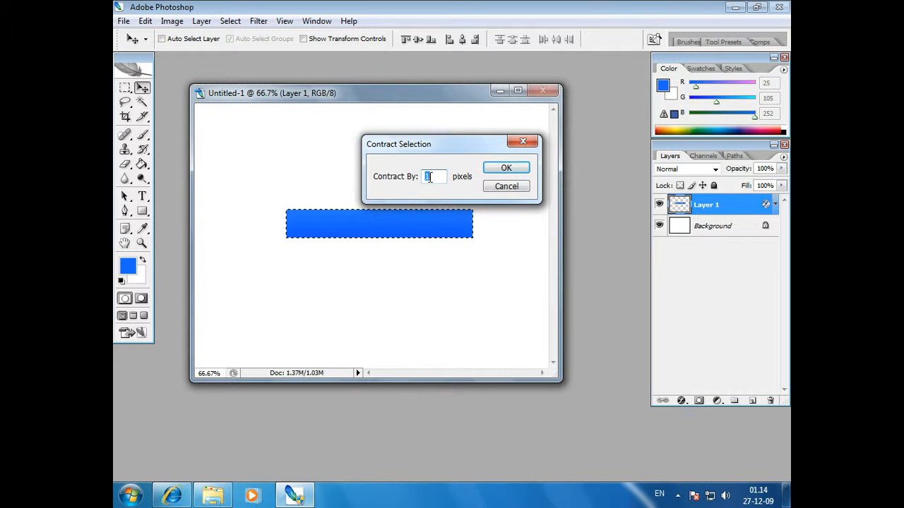
left_click(508, 168)
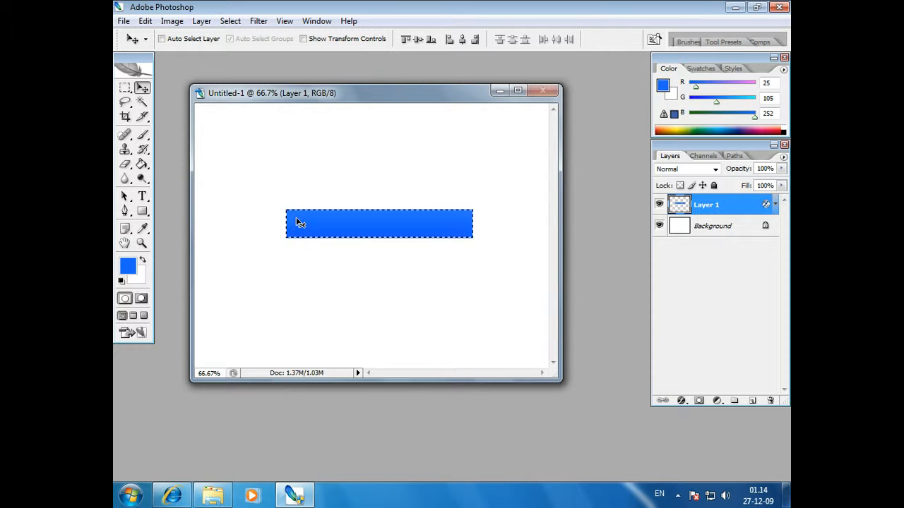
- Add a new layer above the bar and set the Gradient tool to the Foreground to Transparent preset
left_click(753, 402)
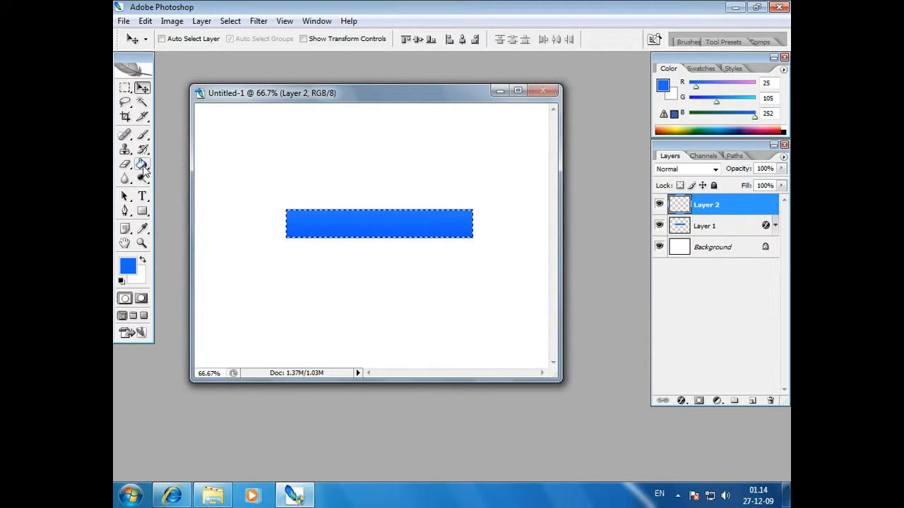
left_click(140, 165)
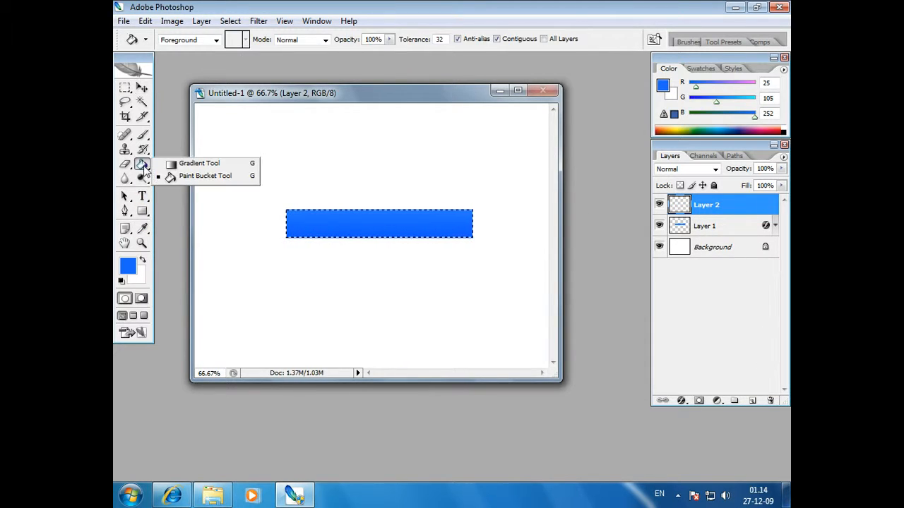
left_click(197, 164)
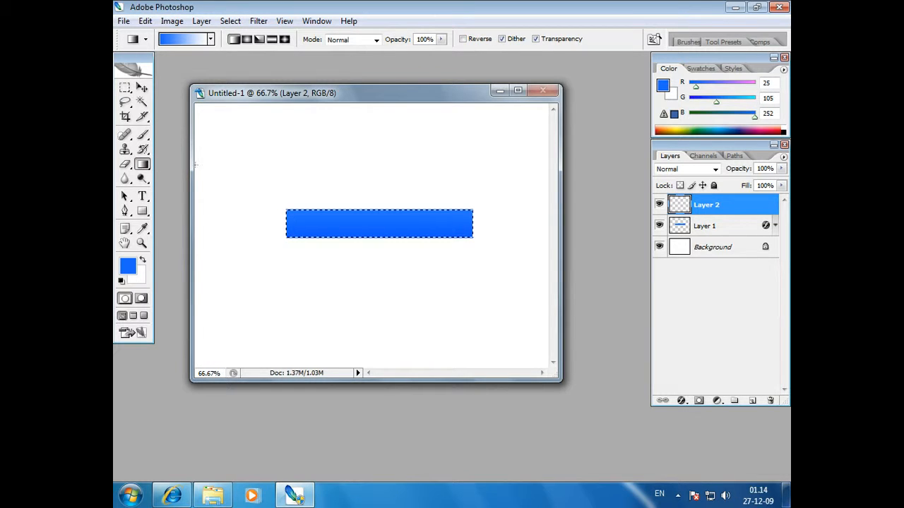
left_click(209, 39)
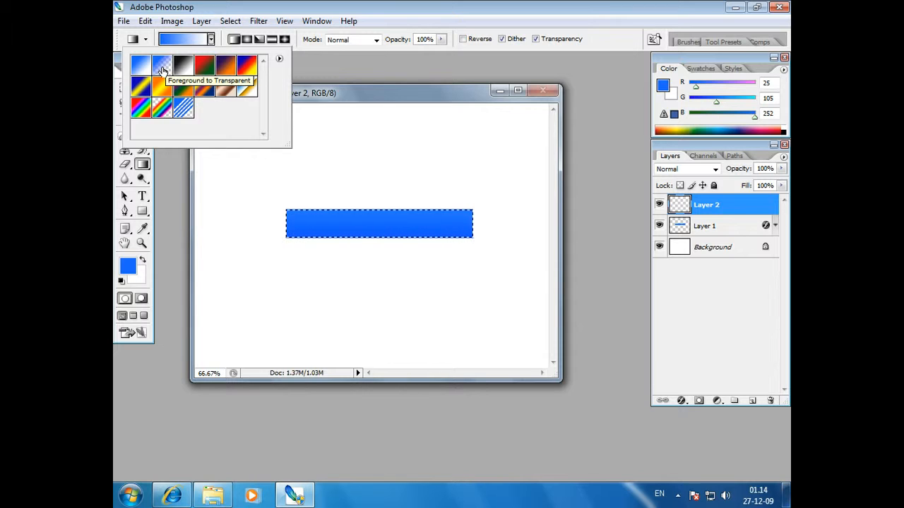
left_click(163, 69)
left_click(248, 17)
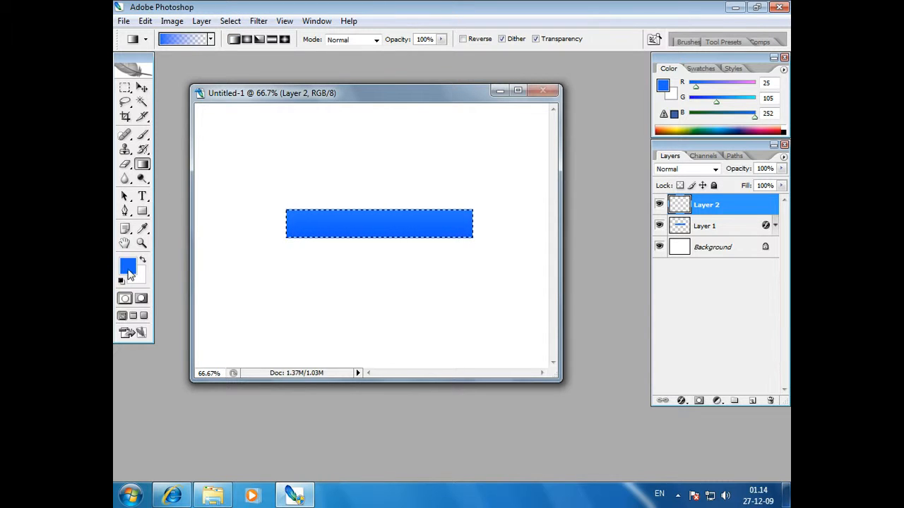
- Change the foreground color to white (ffffff)
left_click(127, 268)
left_click(507, 183)
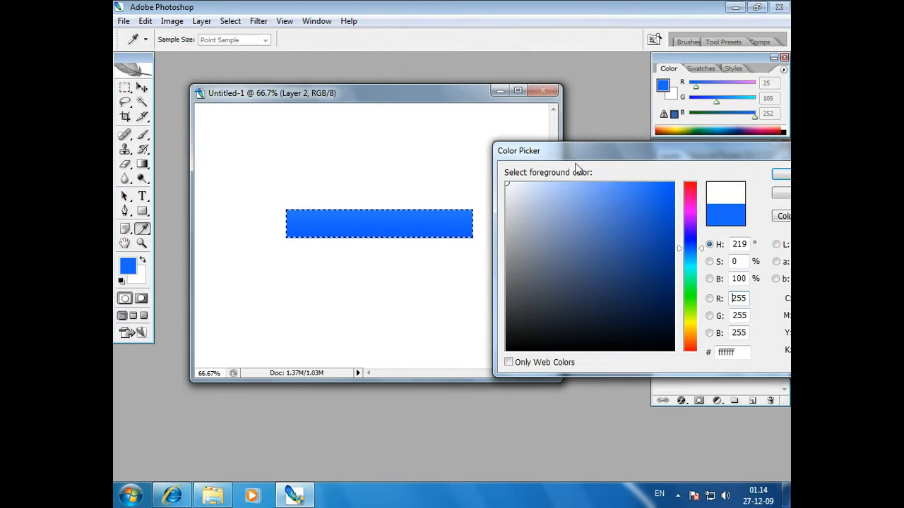
left_click_drag(663, 151, 332, 150)
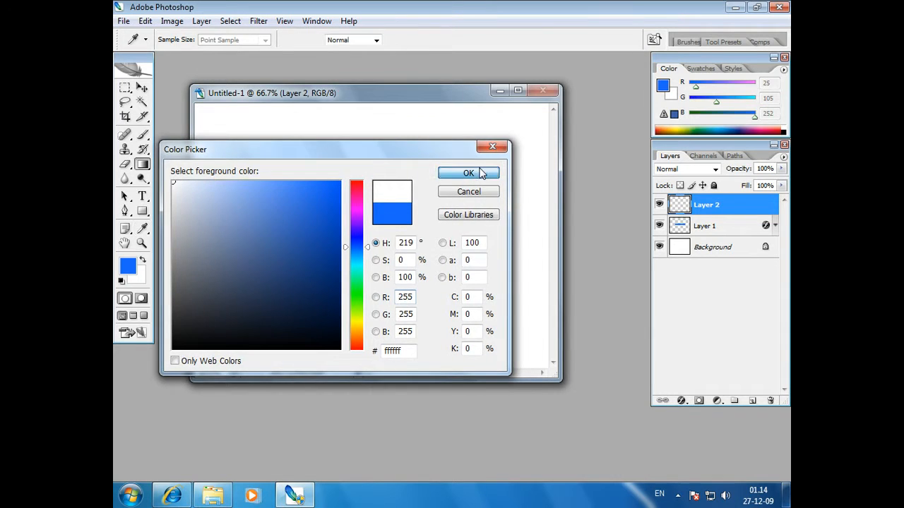
left_click(480, 173)
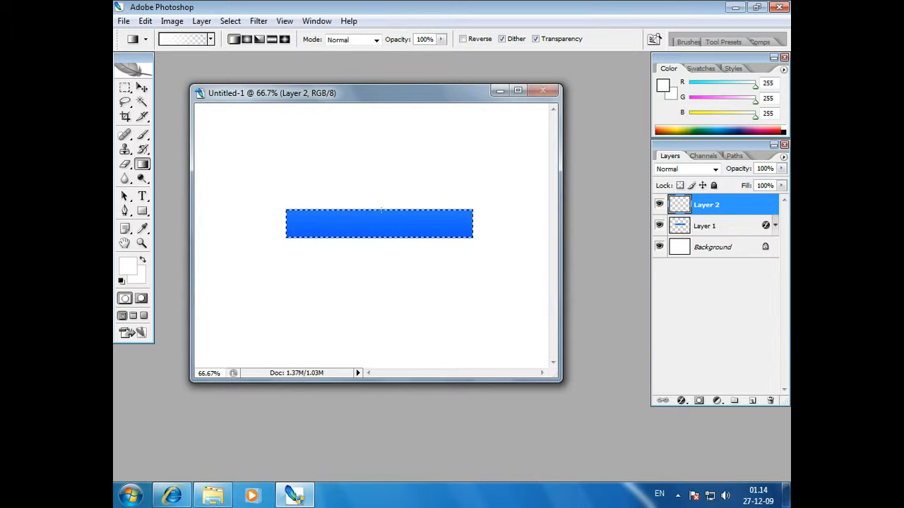
- Draw a vertical white-to-transparent gradient inside the selection, from the bar's top edge down to near its bottom edge
key("ctrl+plus")
key("ctrl+plus")
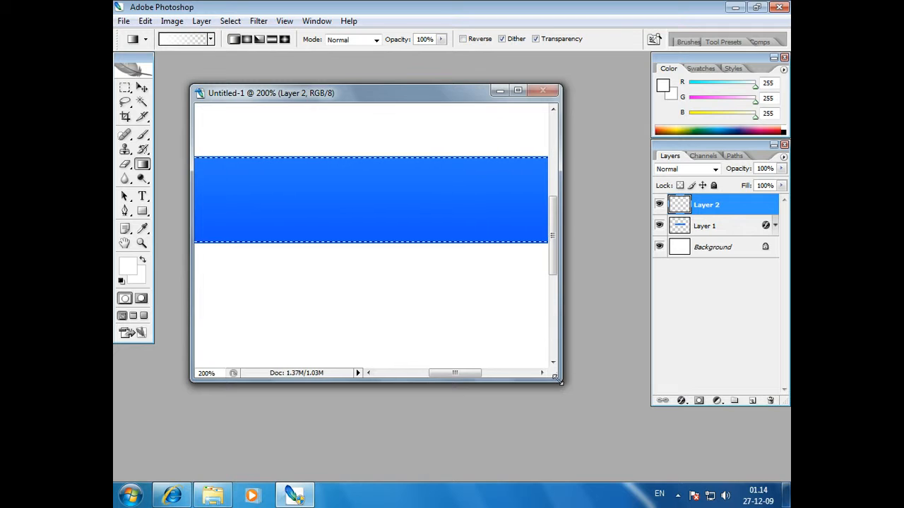
left_click_drag(557, 380, 656, 432)
left_click_drag(475, 107, 434, 92)
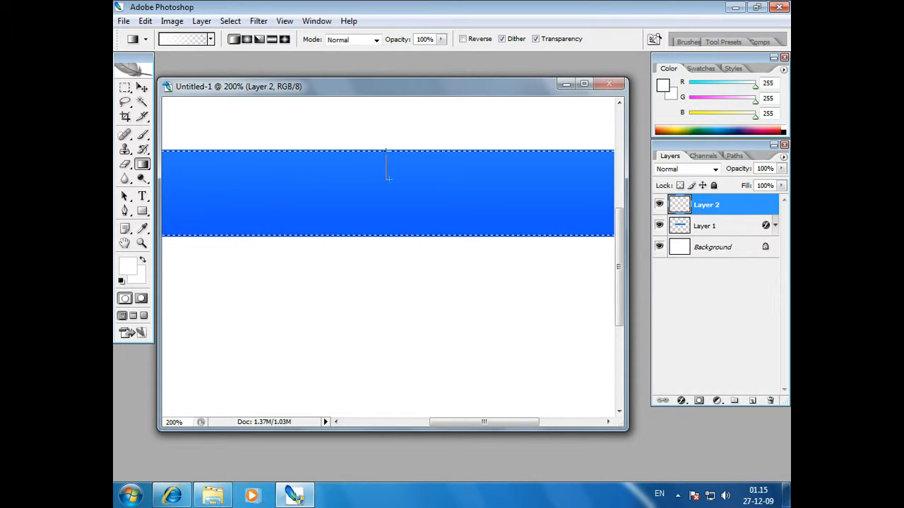
left_click_drag(386, 219, 387, 220)
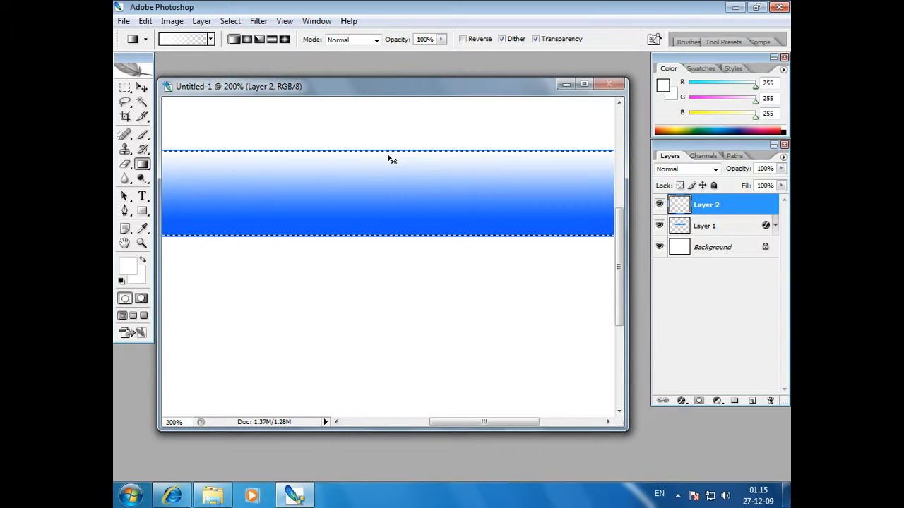
- Replace the last gradient with a shorter white fade down from the bar's top edge plus a short one up from its bottom edge, and deselect
key("ctrl+z")
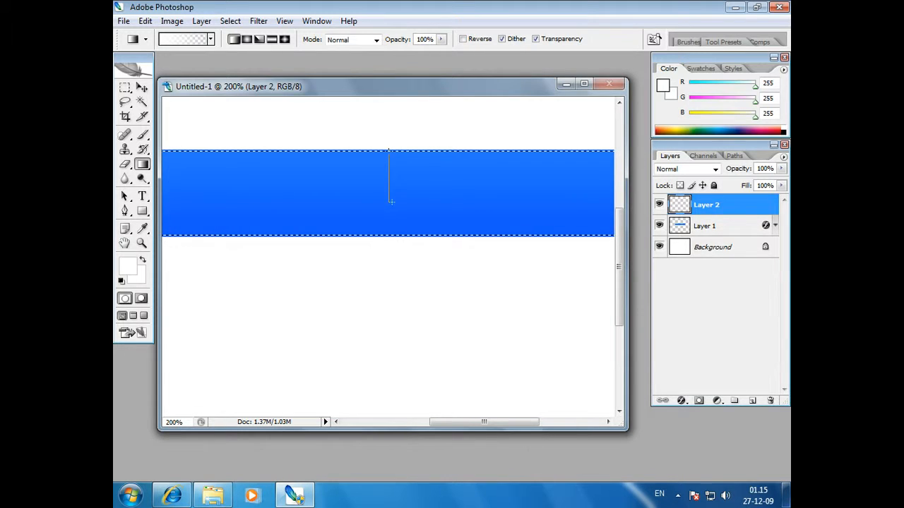
left_click_drag(388, 203, 389, 203)
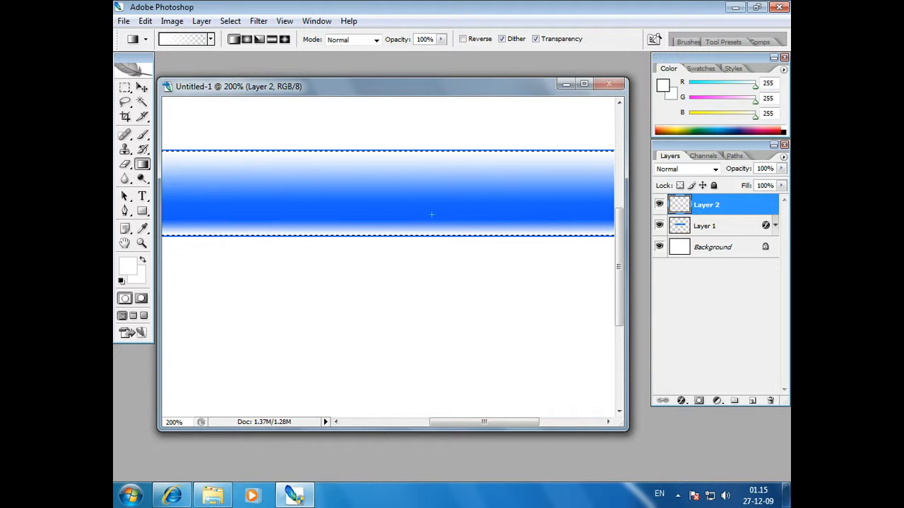
left_click(126, 89)
left_click(251, 125)
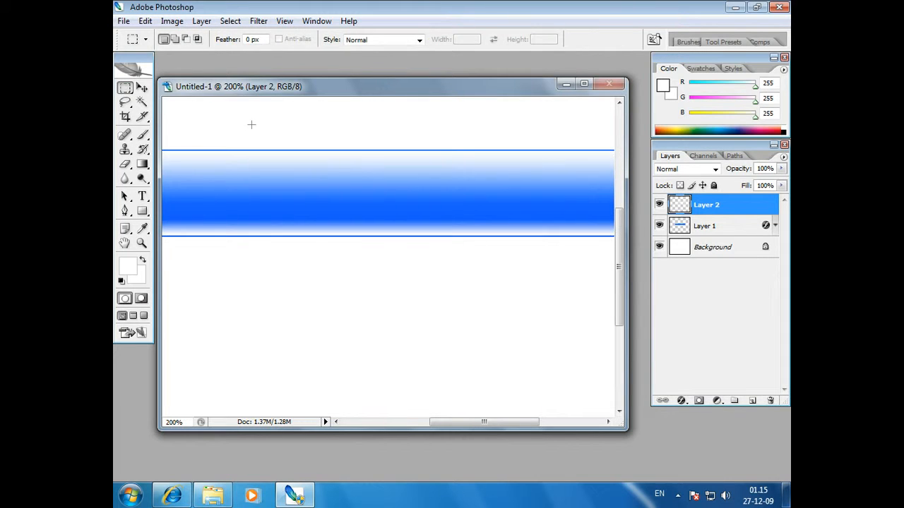
- Set the blend mode of the highlight layer (Layer 2) to Overlay
left_click(142, 87)
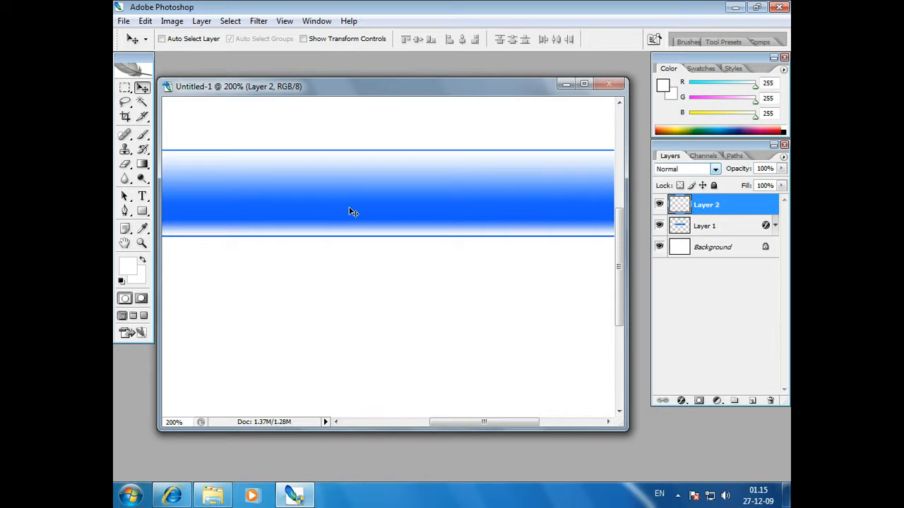
left_click(714, 169)
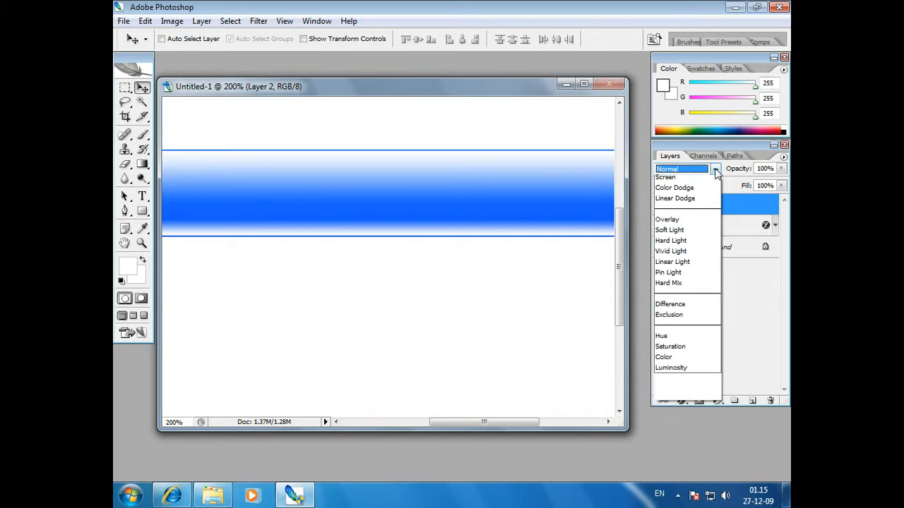
left_click(690, 177)
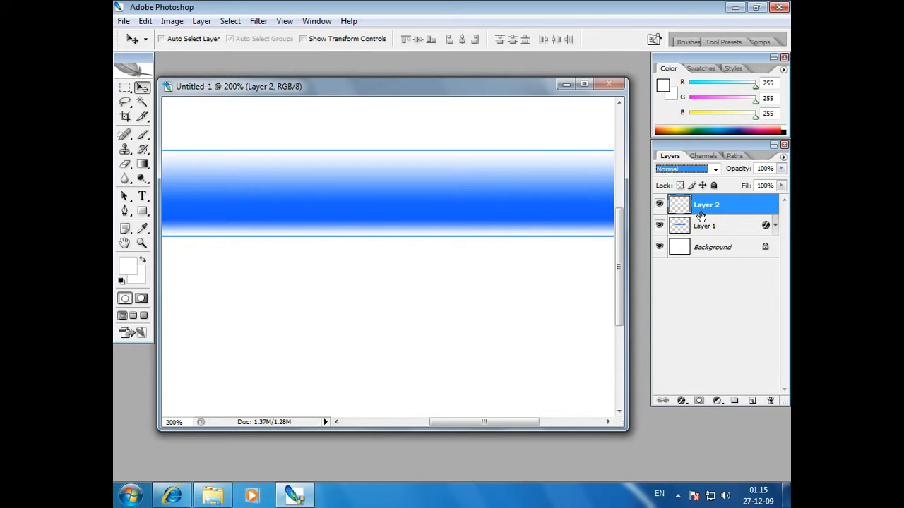
left_click(716, 170)
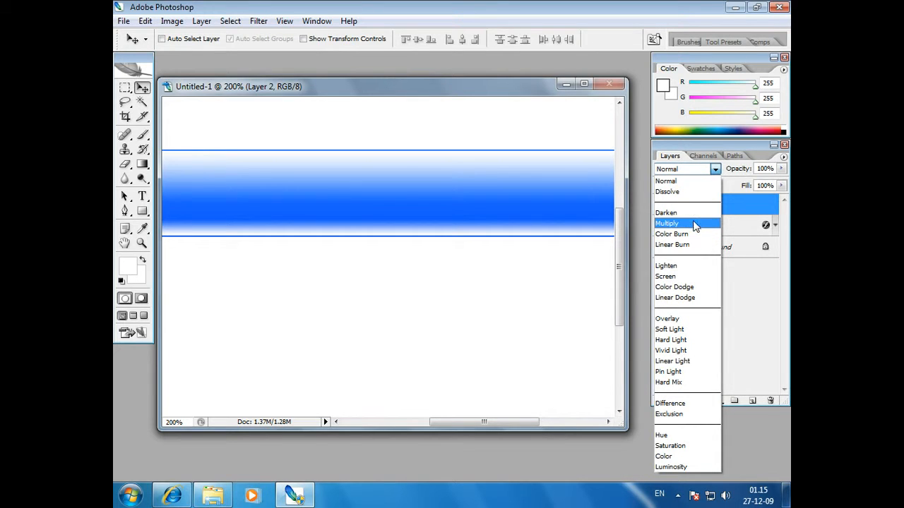
left_click(695, 321)
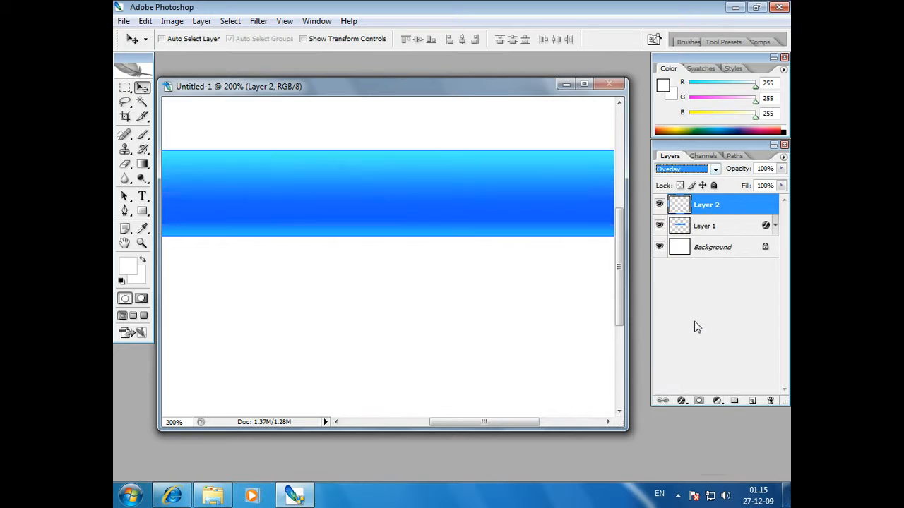
left_click(502, 88)
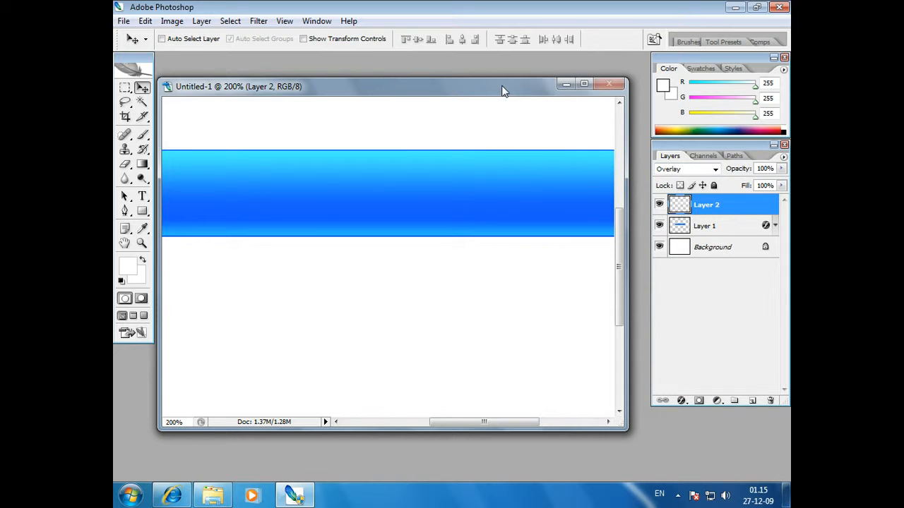
- Add the white text "Home Profile" on the blue bar in 12 pt Times New Roman
scroll(471, 175, "down", 2)
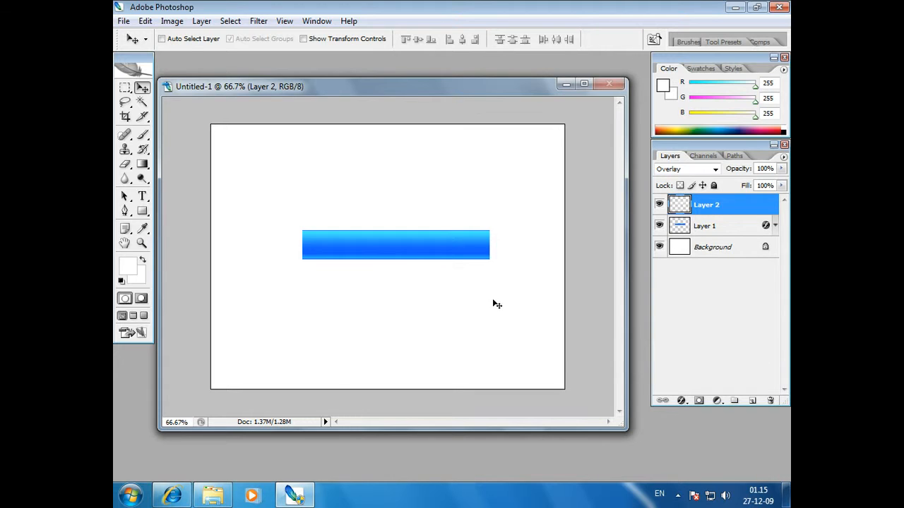
left_click(142, 198)
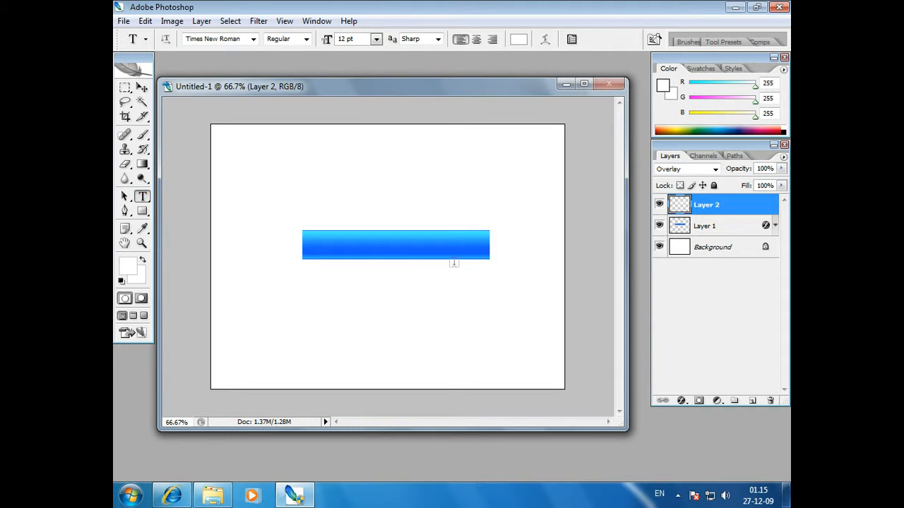
left_click(359, 249)
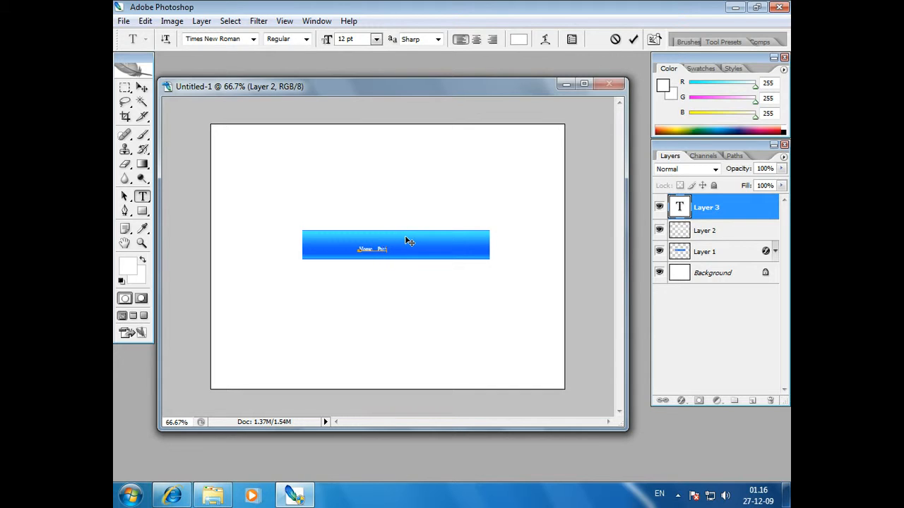
- Enlarge the "Home Profile" text with Free Transform until it spans most of the bar, placing it inside the bar
left_click(142, 87)
key("ctrl+t")
left_click_drag(390, 252, 427, 243)
key("Return")
key("ctrl+plus")
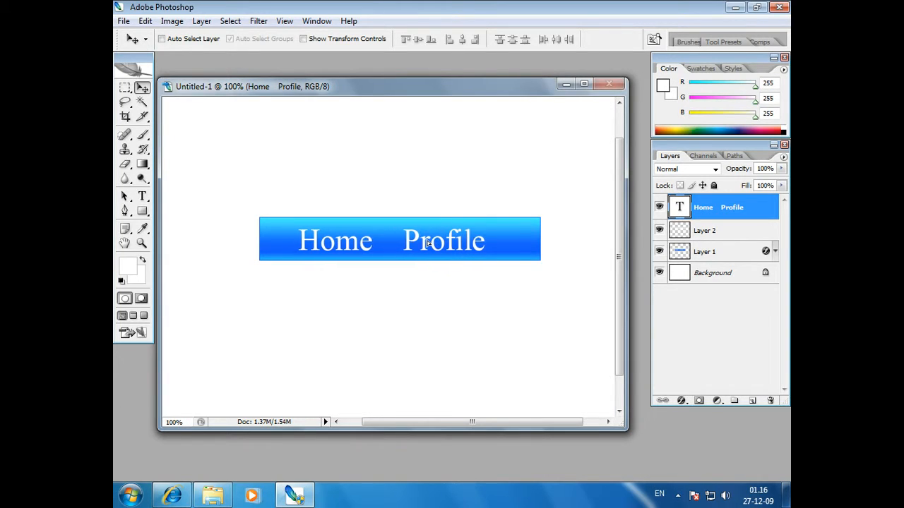
- Nudge the "Home Profile" text slightly upward to center it vertically on the bar
key("Up")
key("Up")
key("Up")
key("Up")
key("Up")
key("Up")
key("Up")
key("Up")
key("Up")
key("Up")
key("Up")
key("Up")
key("Up")
key("Up")
key("Down")
key("Down")
key("Down")
key("Down")
key("Down")
key("Down")
key("Down")
key("Down")
key("Down")
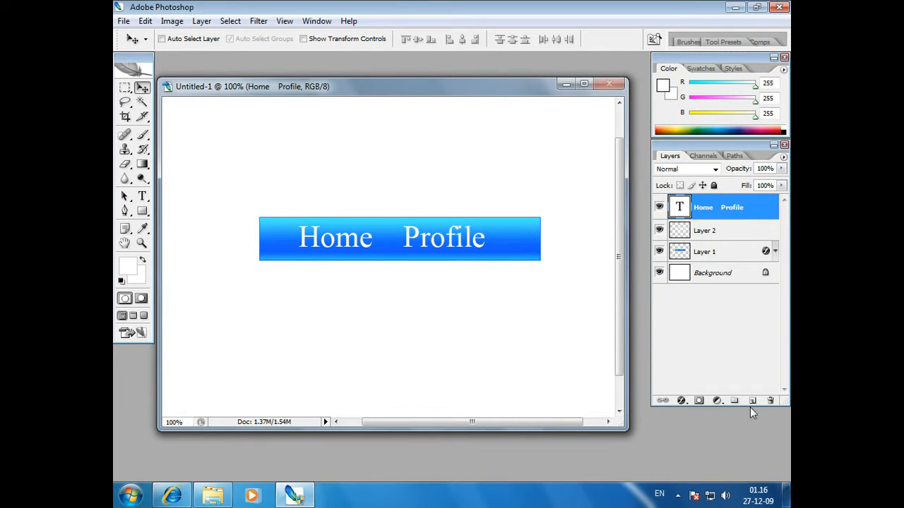
- Add a drop shadow to the text layer and set its color to a blue based on the bar's (004ee3)
left_click(681, 401)
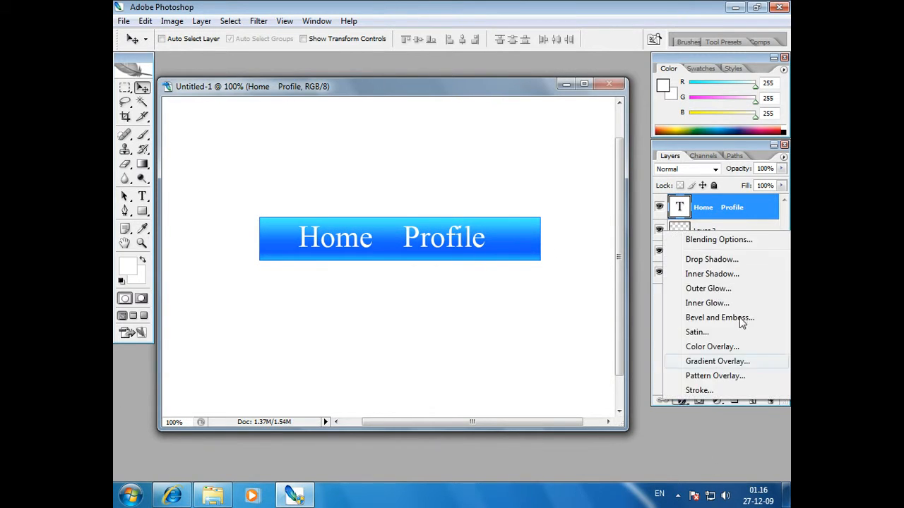
left_click(741, 259)
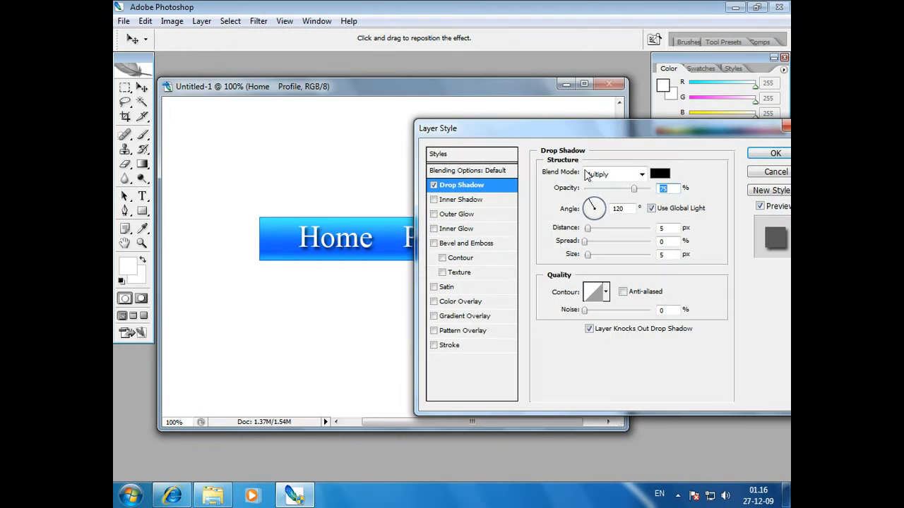
left_click(659, 173)
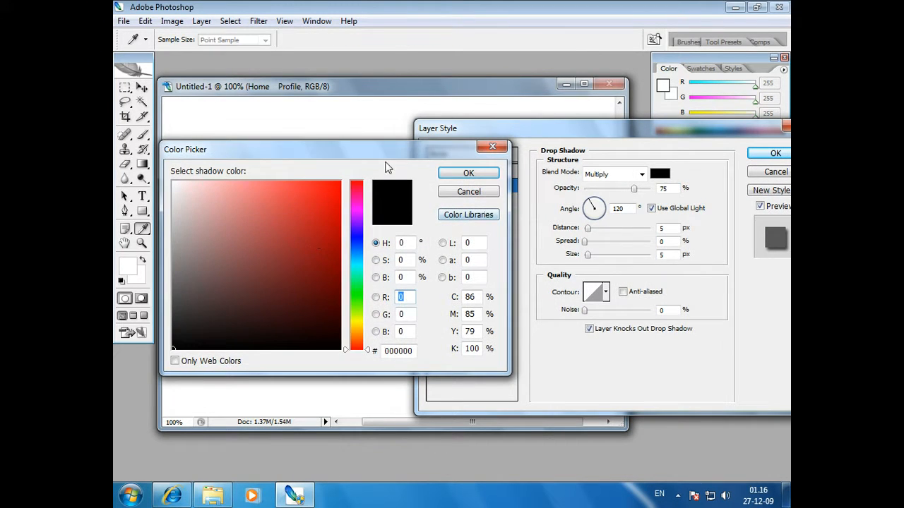
left_click_drag(372, 150, 628, 125)
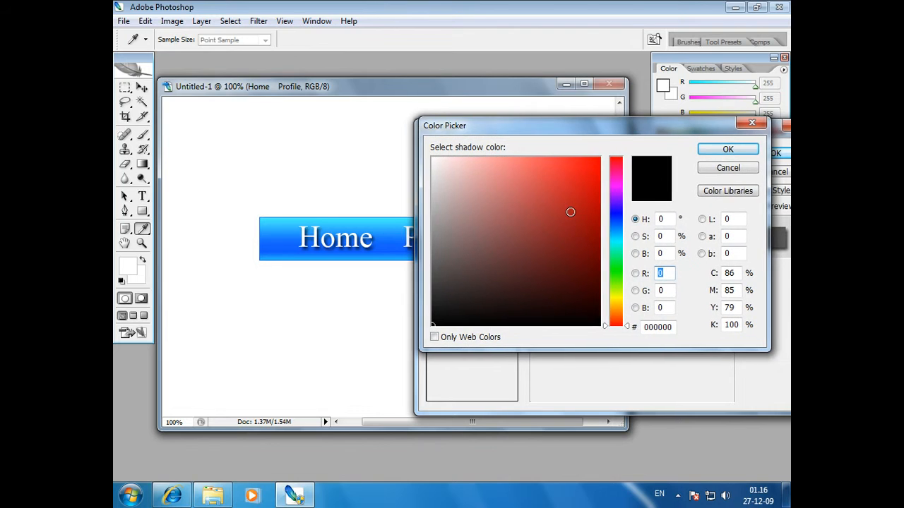
left_click(276, 238)
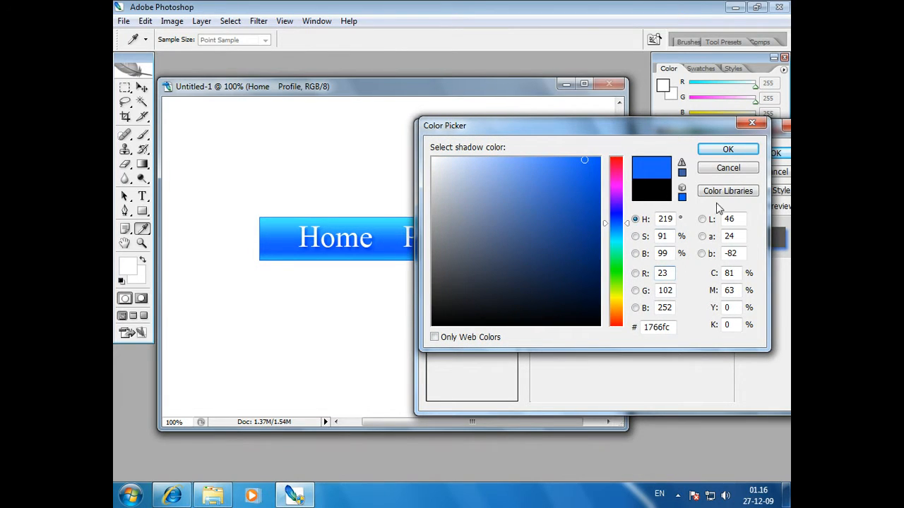
left_click_drag(589, 161, 602, 181)
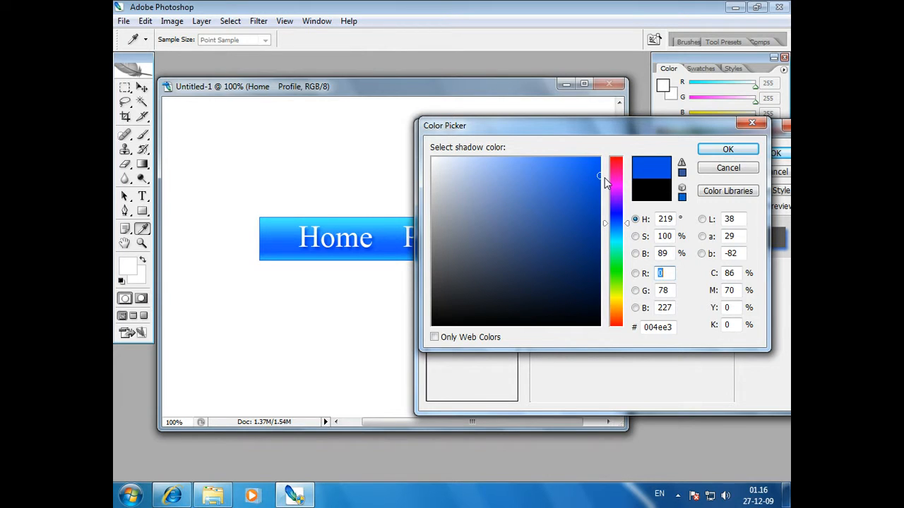
left_click(727, 149)
- Set the text's drop shadow opacity to 96% and its distance to 1 px, and apply the layer style
mouse_move(721, 132)
left_mouse_down()
mouse_move(701, 131)
mouse_move(716, 123)
left_mouse_up()
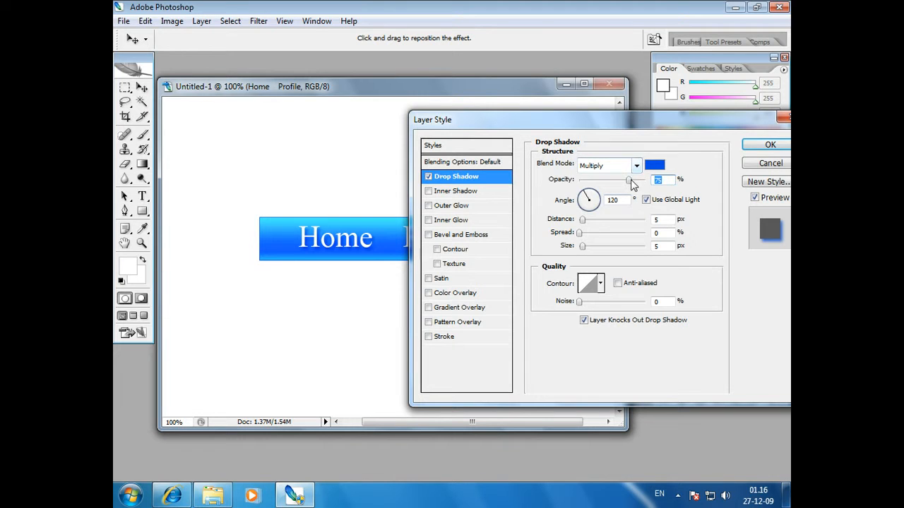
left_click_drag(629, 181, 644, 182)
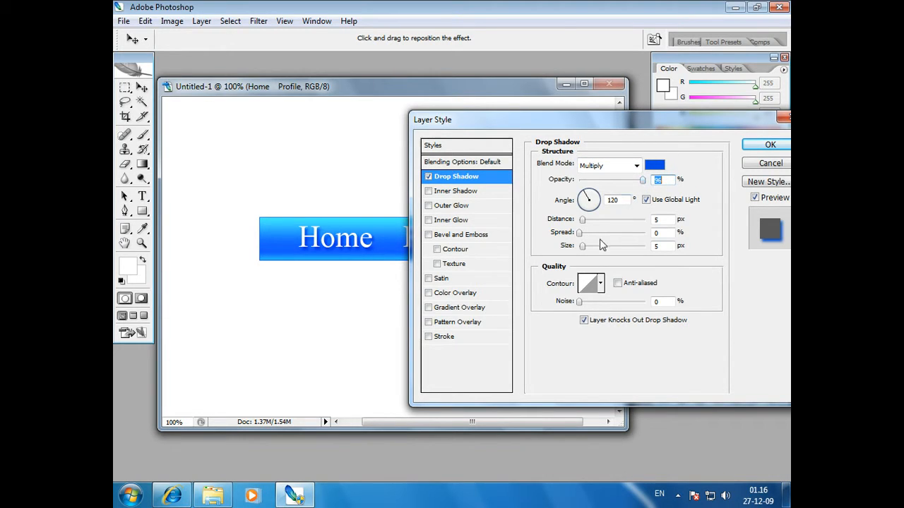
left_click_drag(581, 219, 579, 221)
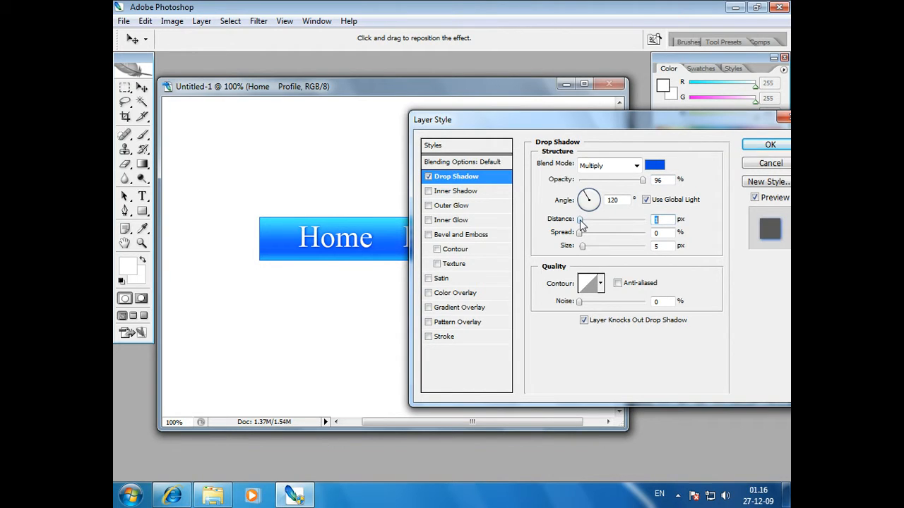
left_click(762, 145)
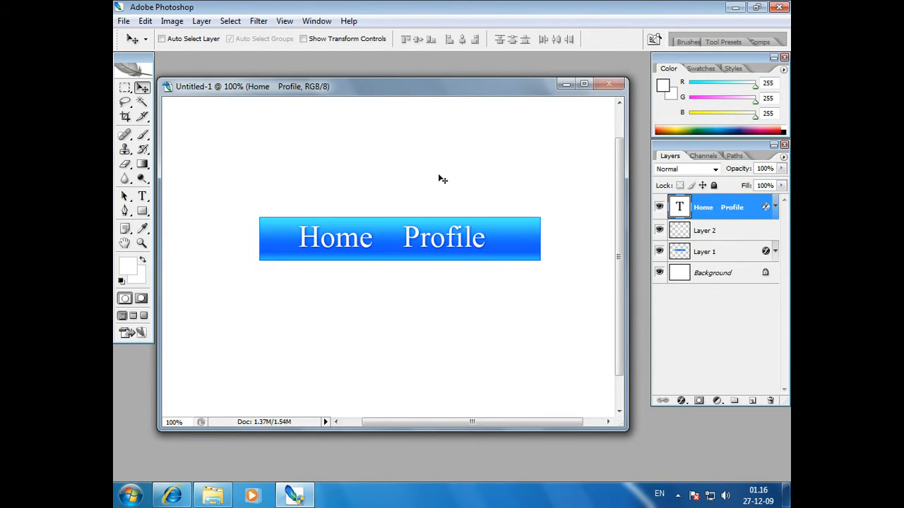
left_click_drag(622, 230, 620, 212)
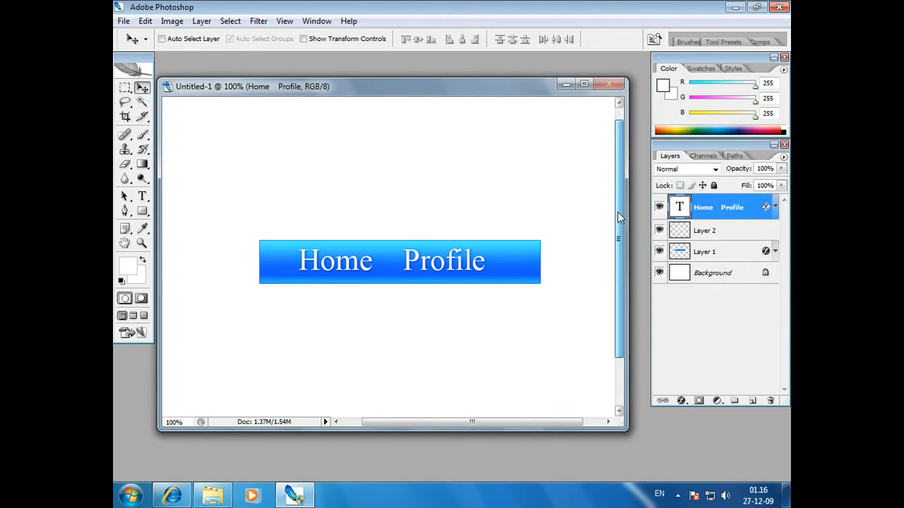